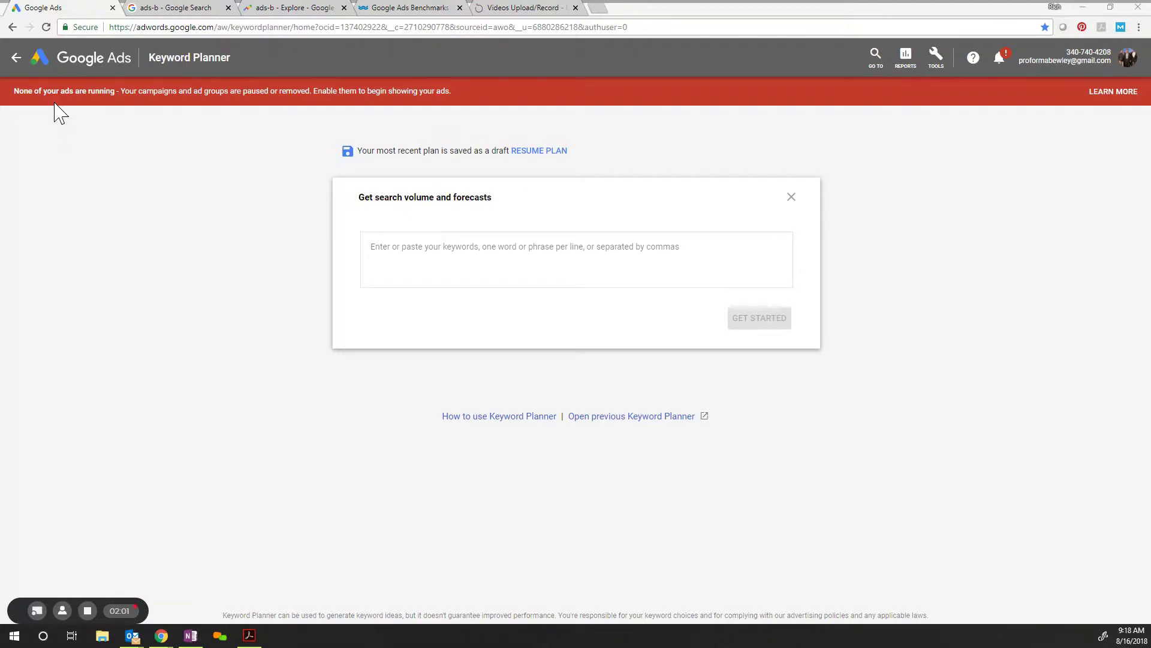
# From the Keyword Planner start page, get search volume and forecasts for the keyword 'ads-b'.
pyautogui.click(16, 57)
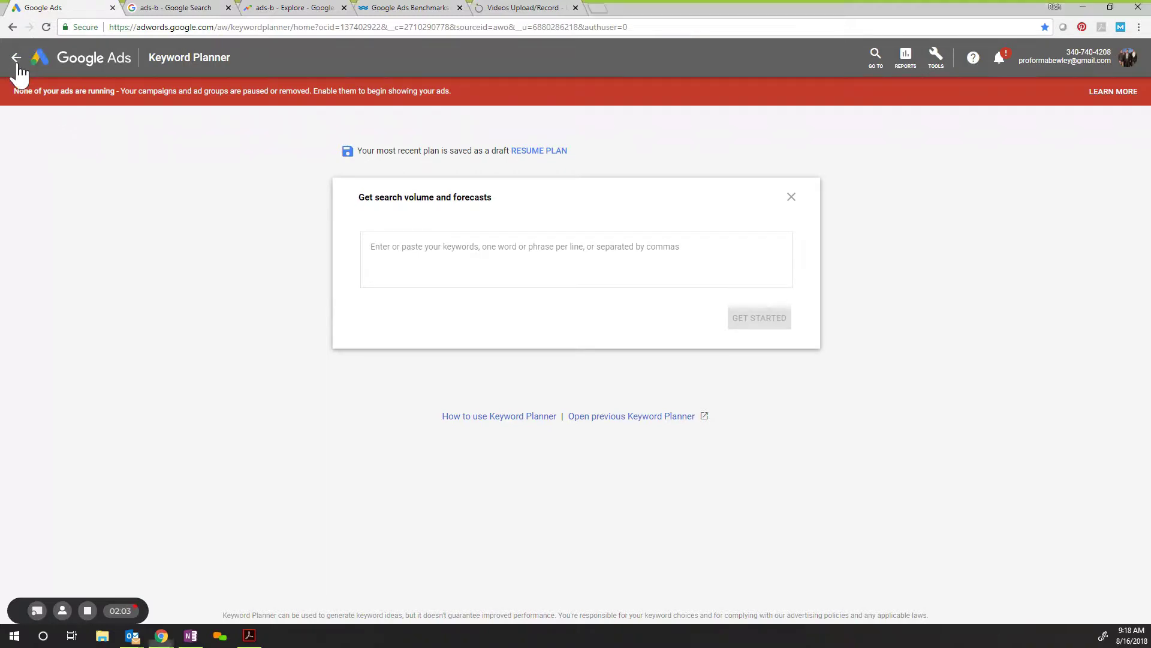
pyautogui.click(12, 27)
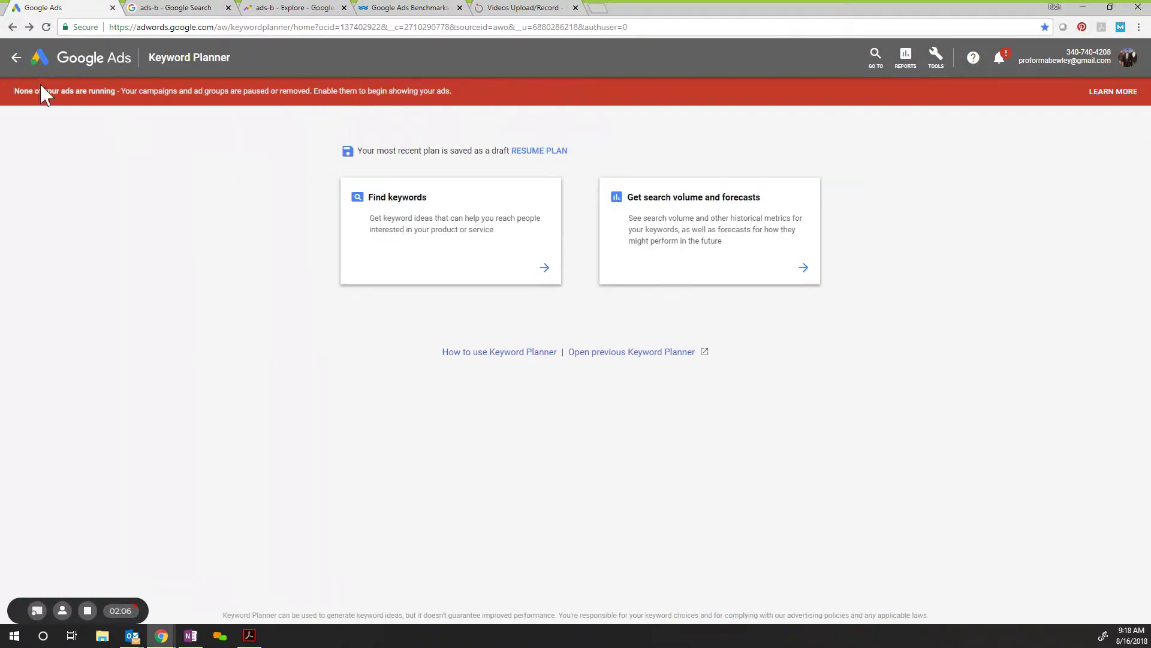
pyautogui.click(681, 204)
pyautogui.write('ad')
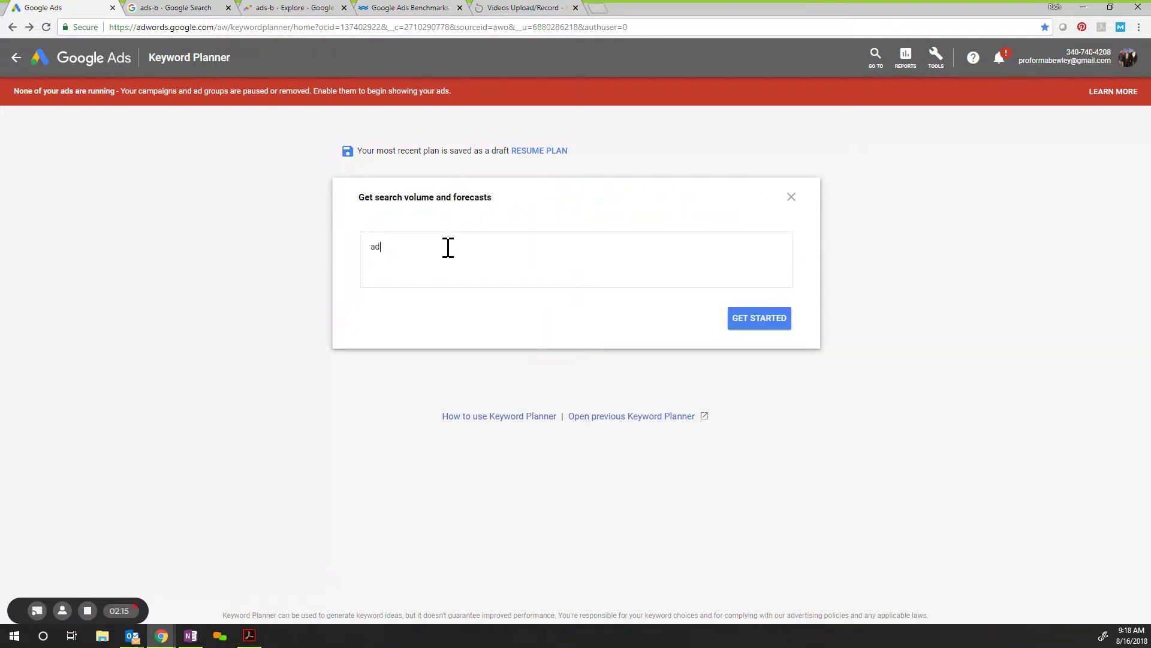
pyautogui.write('s-b')
pyautogui.press('Return')
pyautogui.click(739, 316)
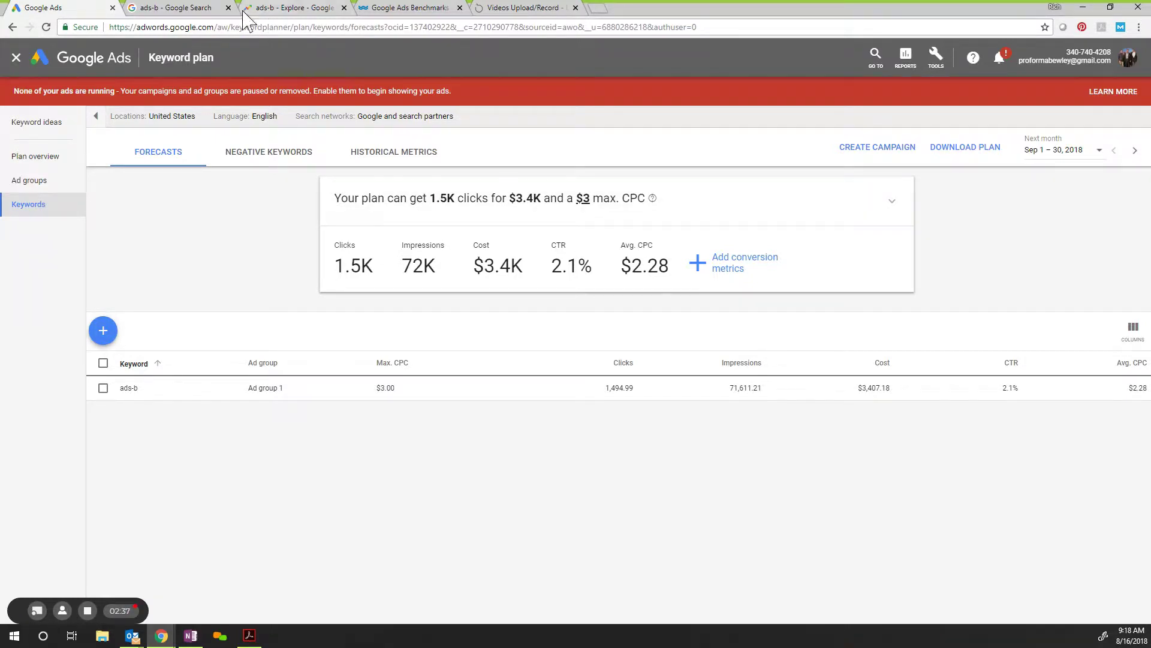
pyautogui.click(176, 12)
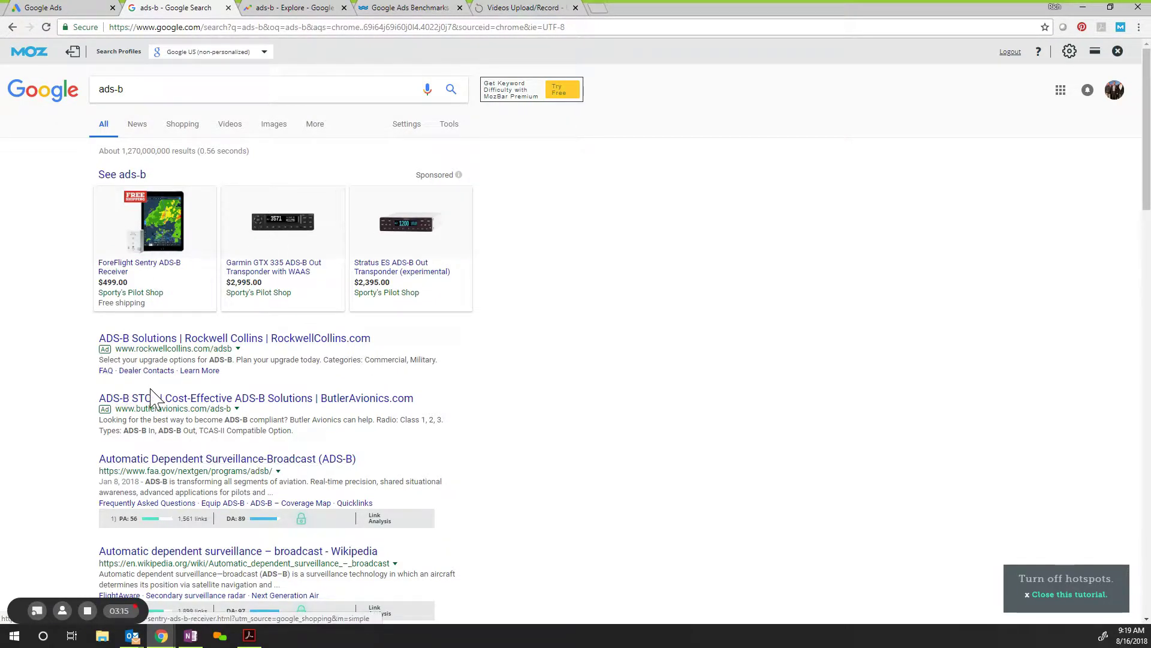
pyautogui.scroll(-2, 153, 393)
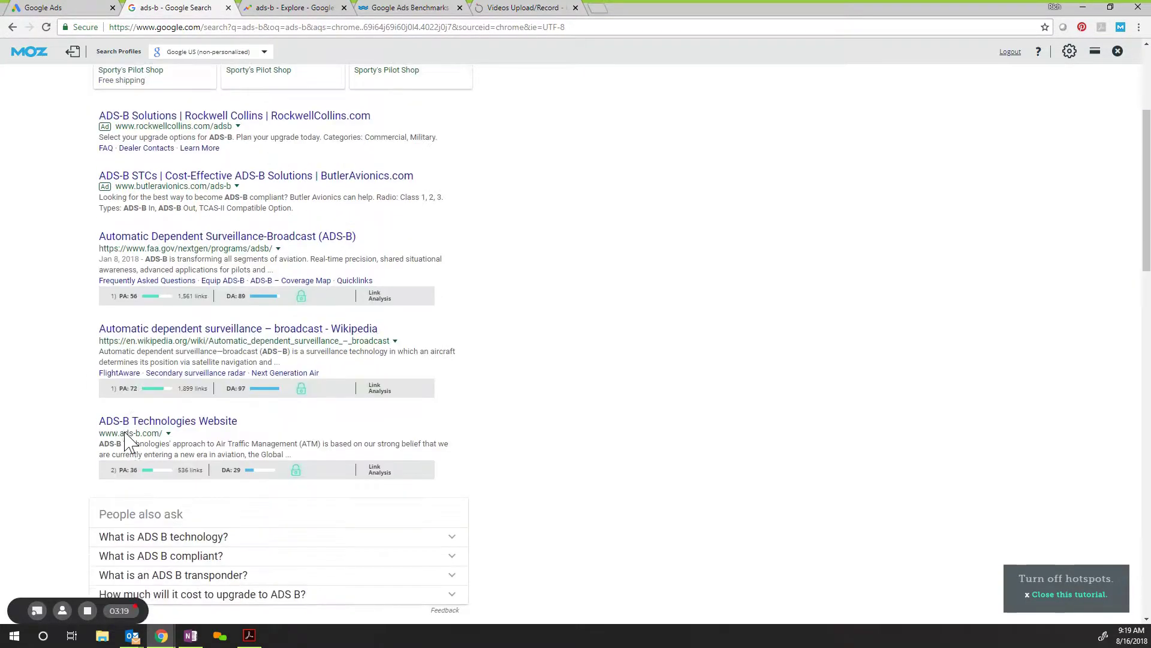
pyautogui.scroll(4, 128, 441)
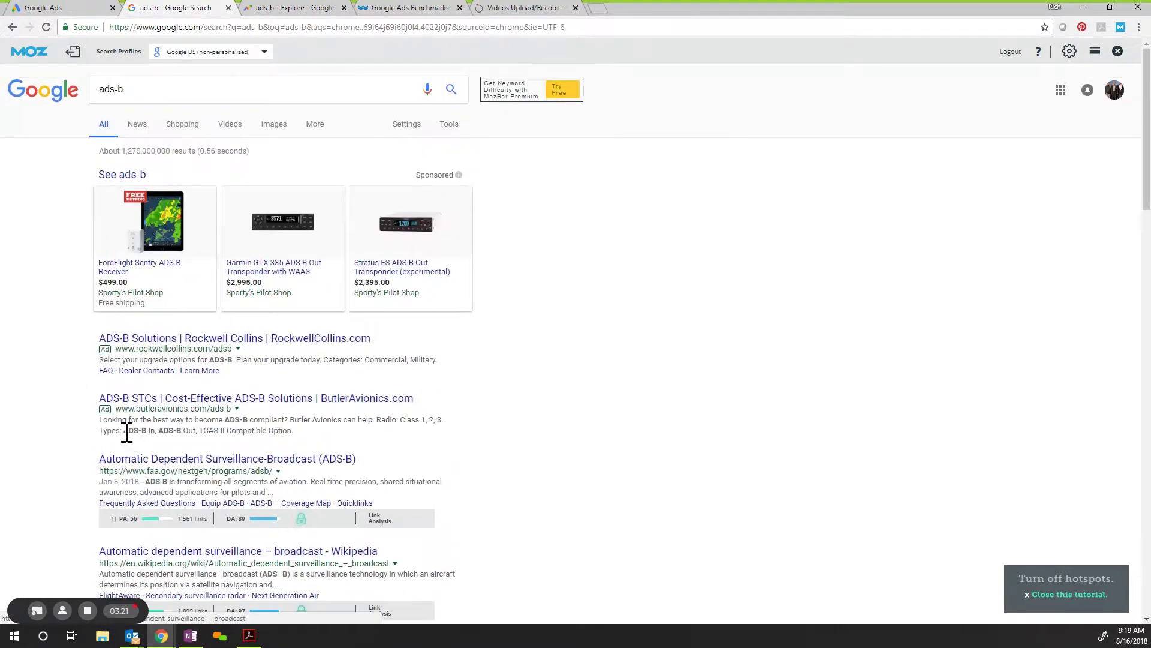
pyautogui.click(76, 12)
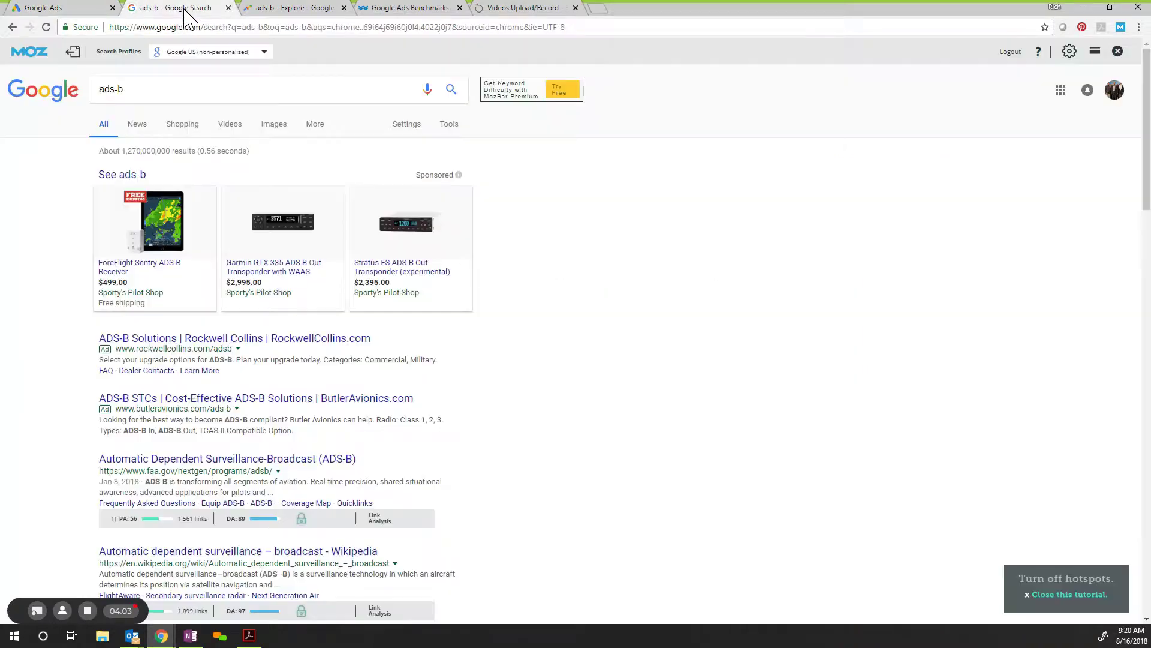
pyautogui.click(191, 8)
pyautogui.moveTo(270, 231)
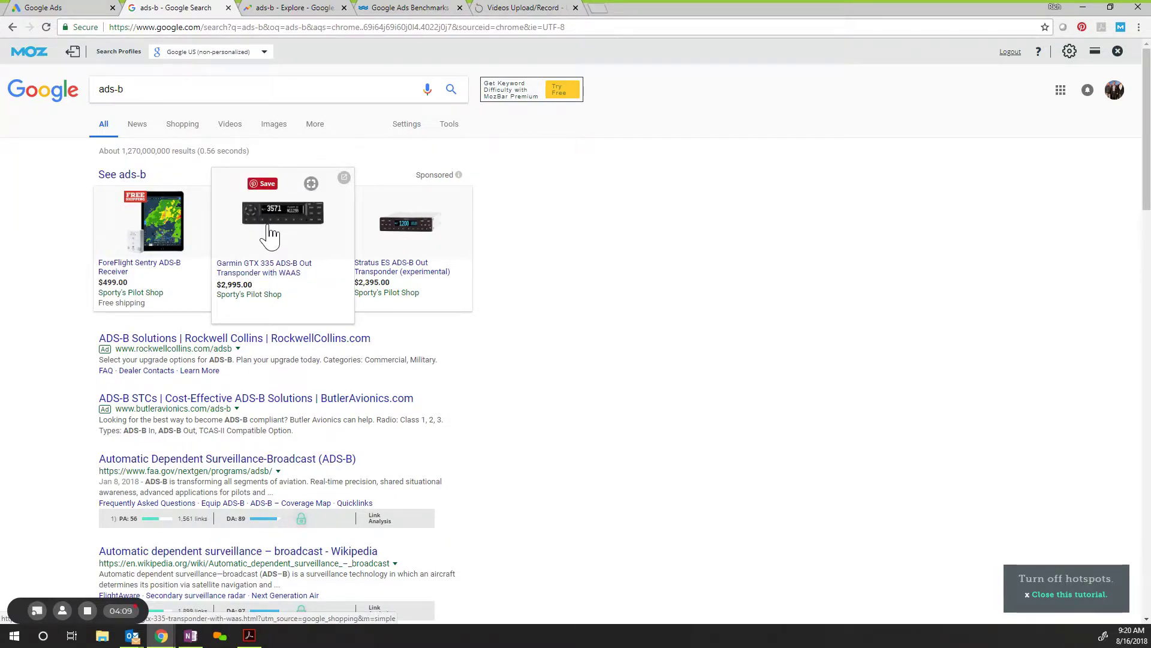
pyautogui.click(66, 8)
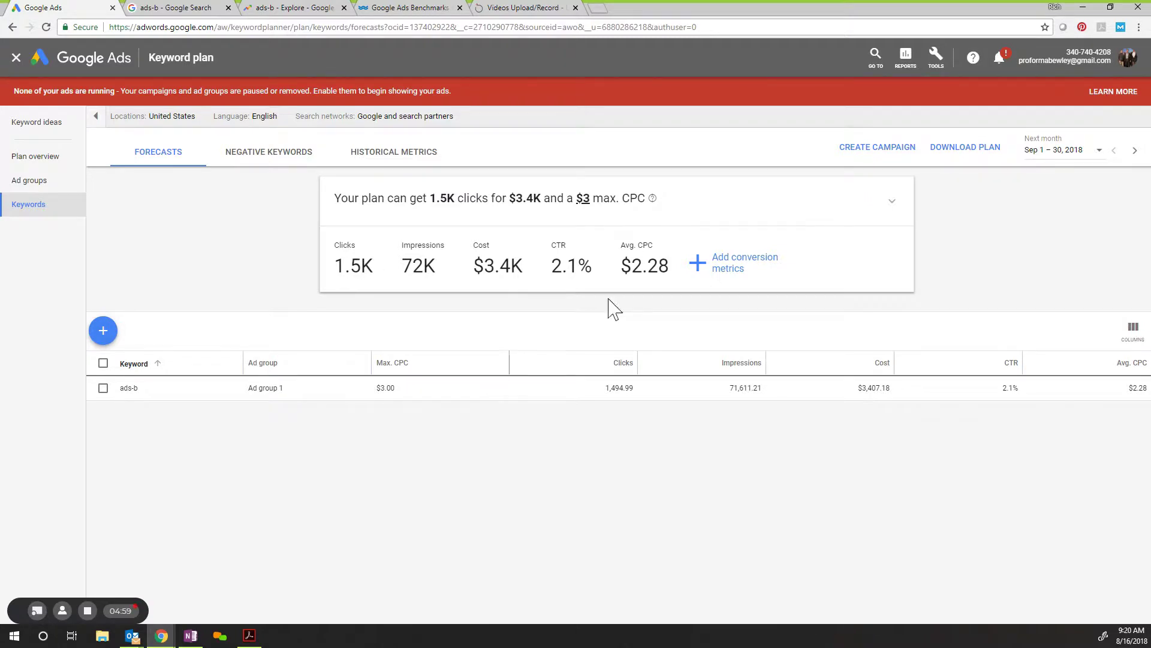
# Open the expected conversion rate and value per conversion form on the ads-b forecast.
pyautogui.click(699, 272)
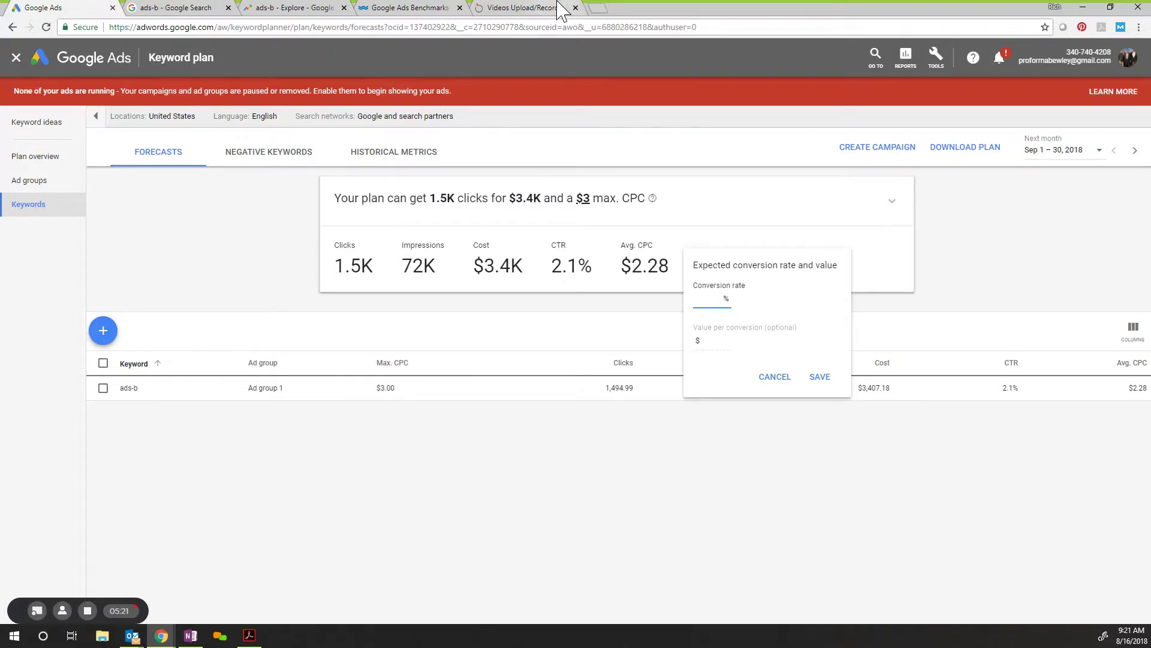
# Switch to WordStream's Google Ads benchmarks page showing average Search and GDN conversion rates by industry.
pyautogui.click(405, 9)
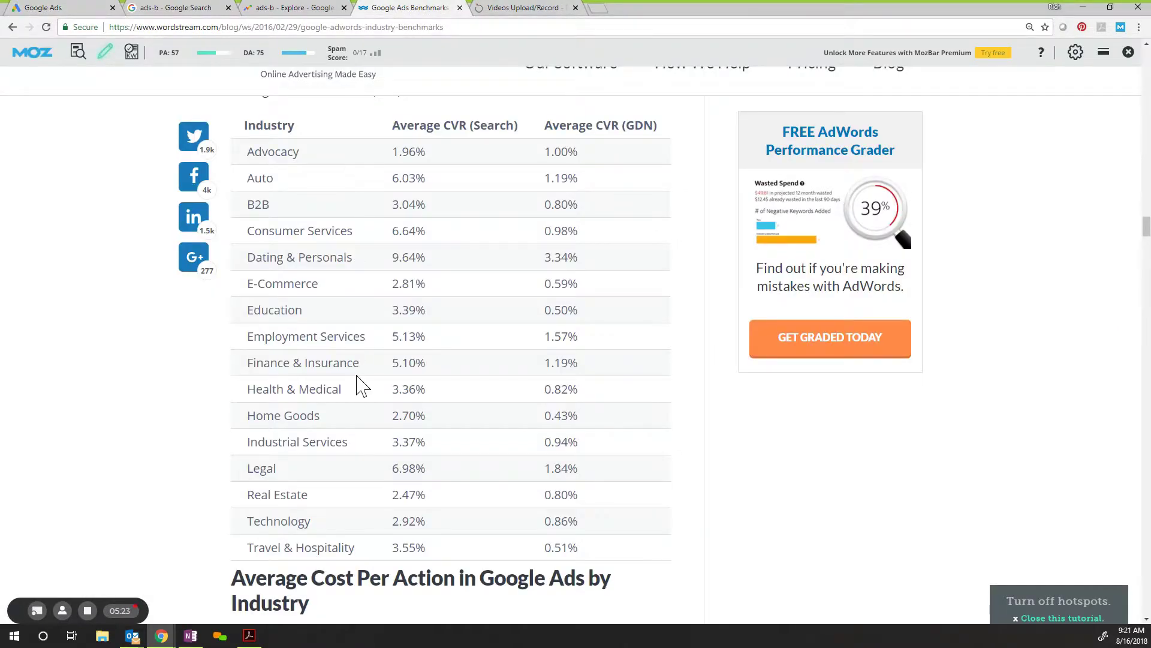
pyautogui.scroll(2, 360, 384)
pyautogui.scroll(-2, 360, 384)
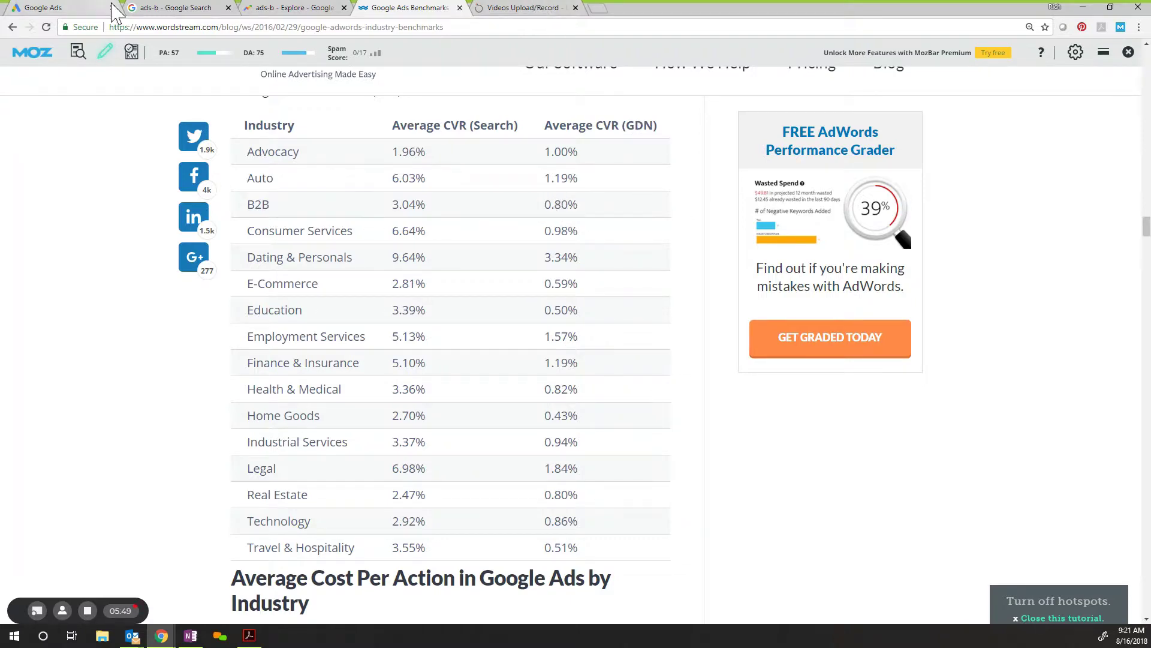
# Set the expected conversion rate to 0.8% and value per conversion to $40,000, then save.
pyautogui.click(60, 7)
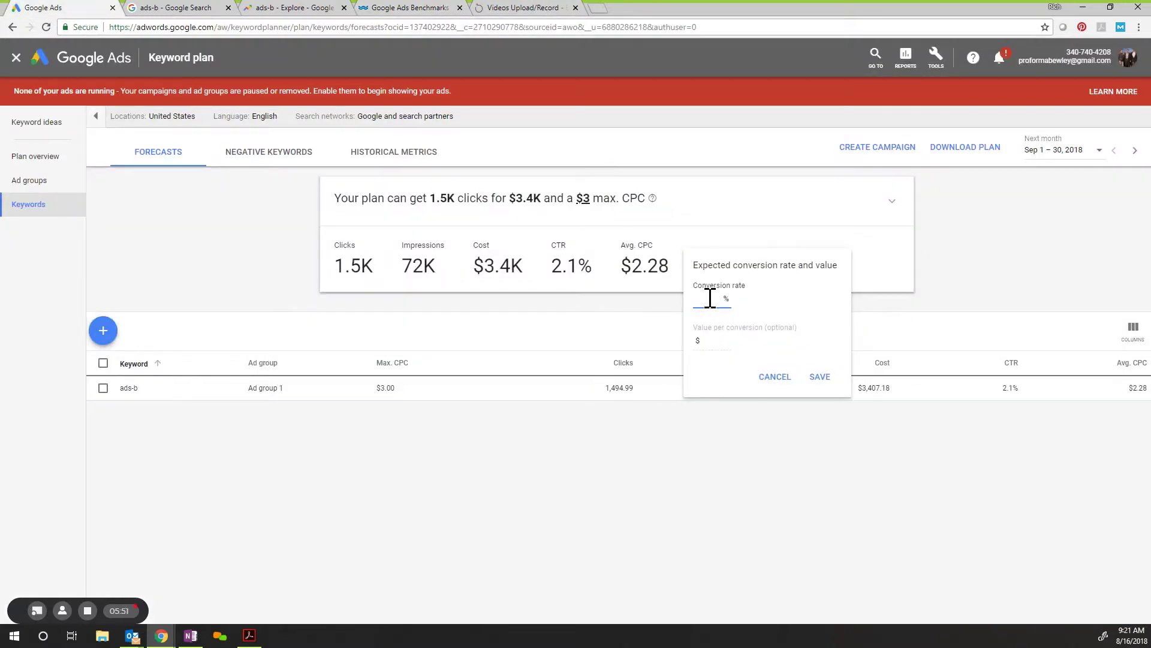
pyautogui.write('0.8')
pyautogui.click(718, 341)
pyautogui.click(822, 378)
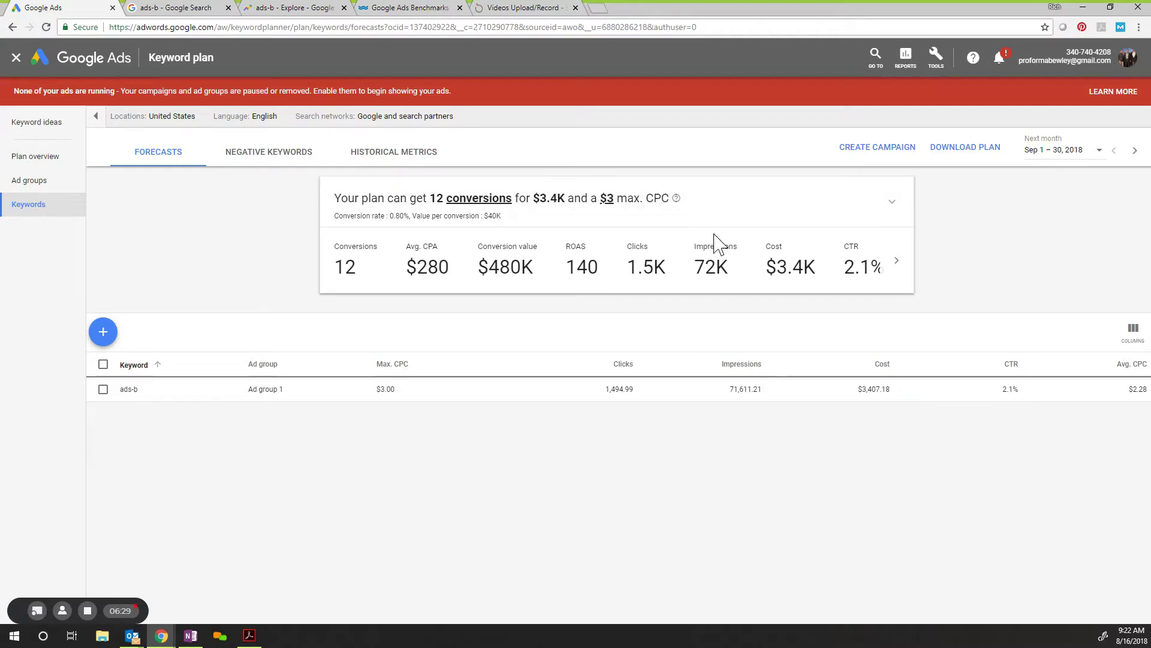
# Shift the forecast metrics row right to show 2.1% CTR and $2.28 average CPC.
pyautogui.click(897, 260)
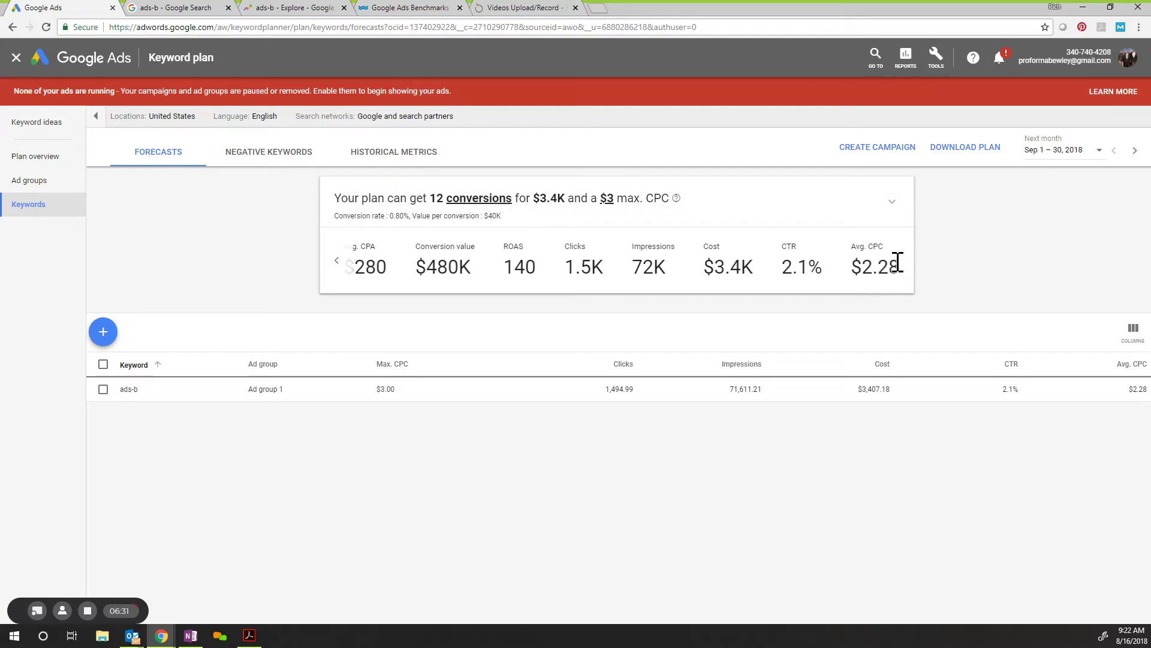
# Shift the metrics row back to Conversions, then move to the ads-b Google Trends page.
pyautogui.click(336, 261)
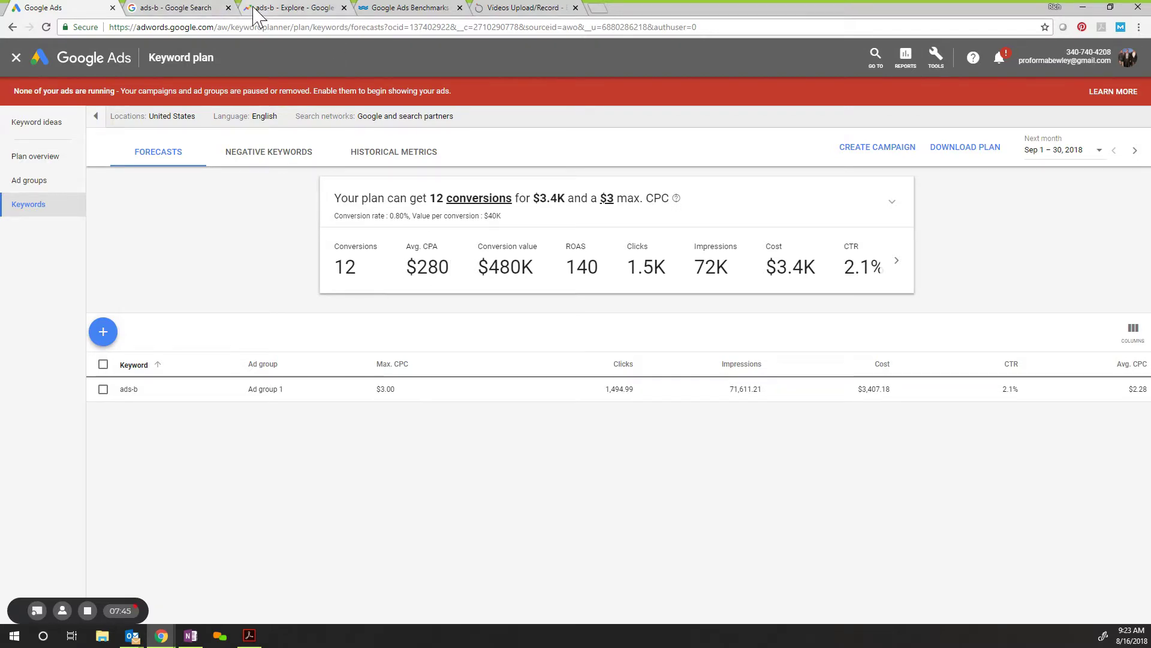
pyautogui.click(171, 9)
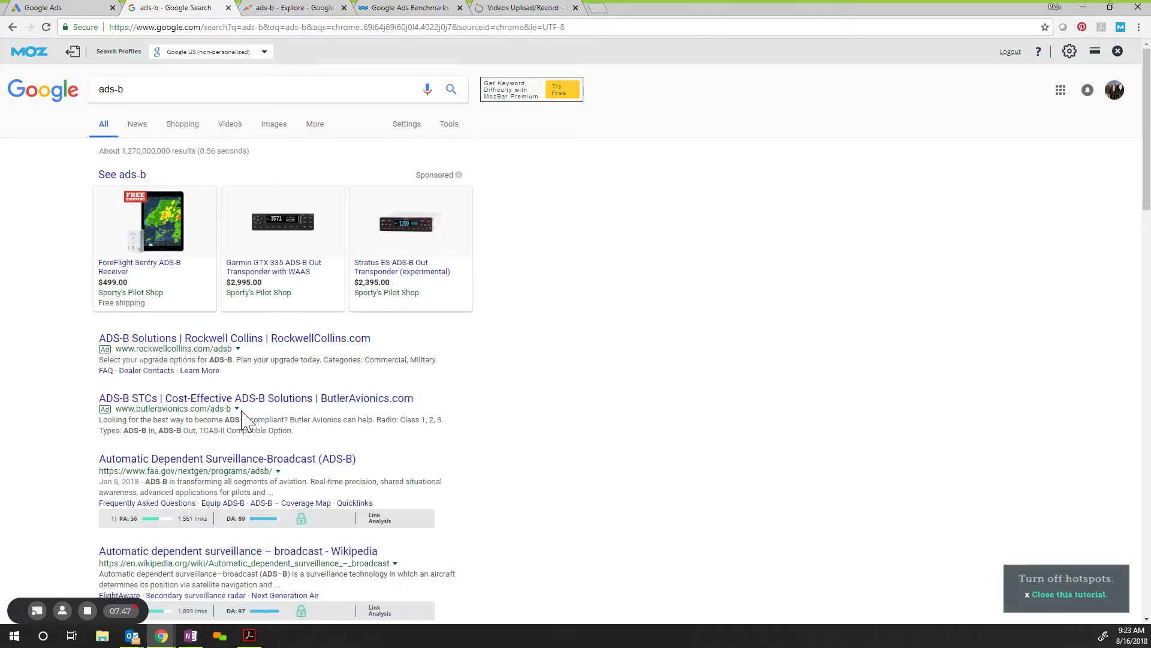
pyautogui.click(277, 9)
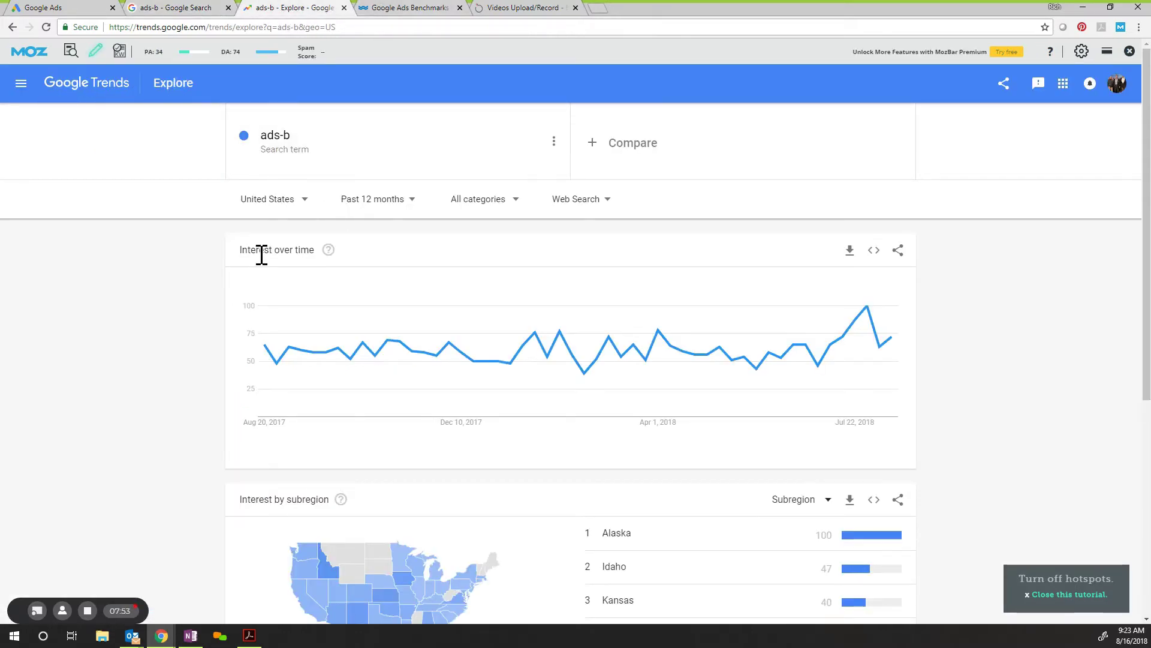
# Review ads-b US interest over 12 months and by subregion, then return to the Google Ads forecast.
pyautogui.scroll(-3, 260, 255)
pyautogui.scroll(1, 260, 261)
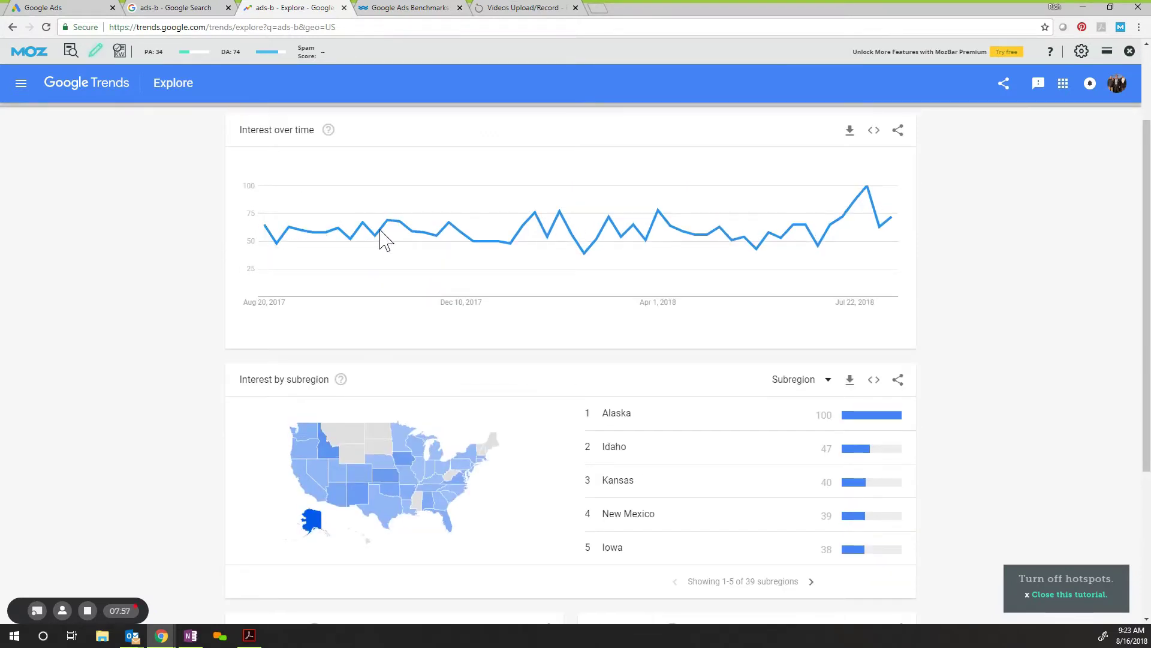
pyautogui.scroll(2, 442, 244)
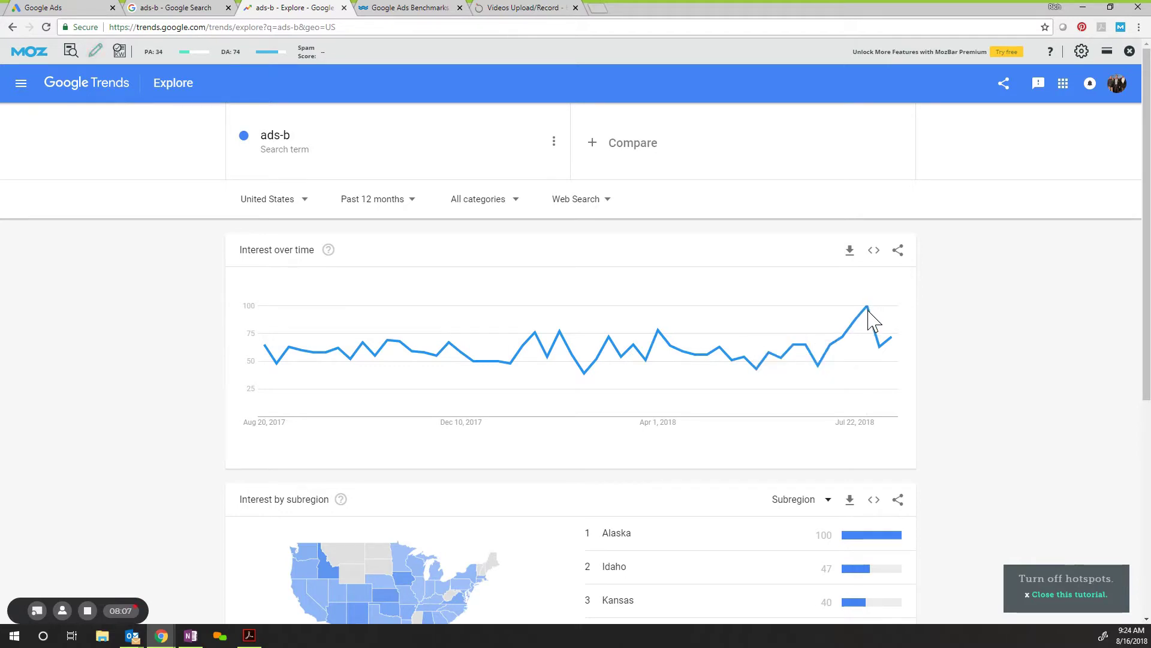
pyautogui.moveTo(861, 320)
pyautogui.click(85, 8)
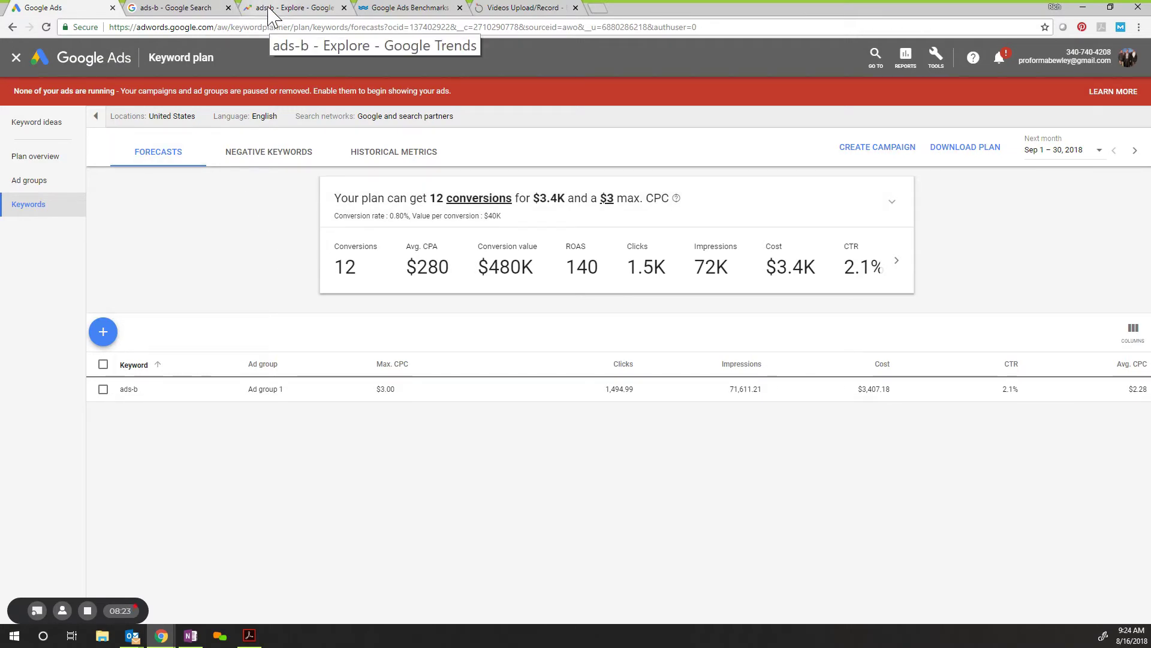
# View ads-b rising related queries in Google Trends, then go to WordStream's conversion-rate benchmarks.
pyautogui.click(201, 9)
pyautogui.click(267, 8)
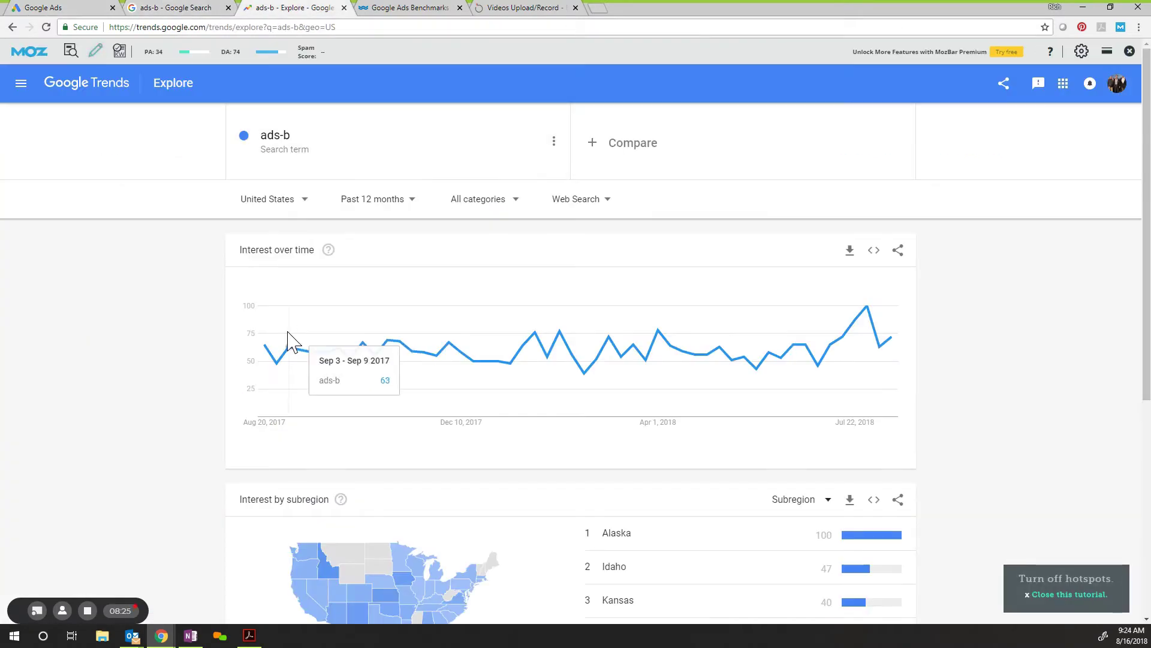
pyautogui.scroll(-6, 725, 397)
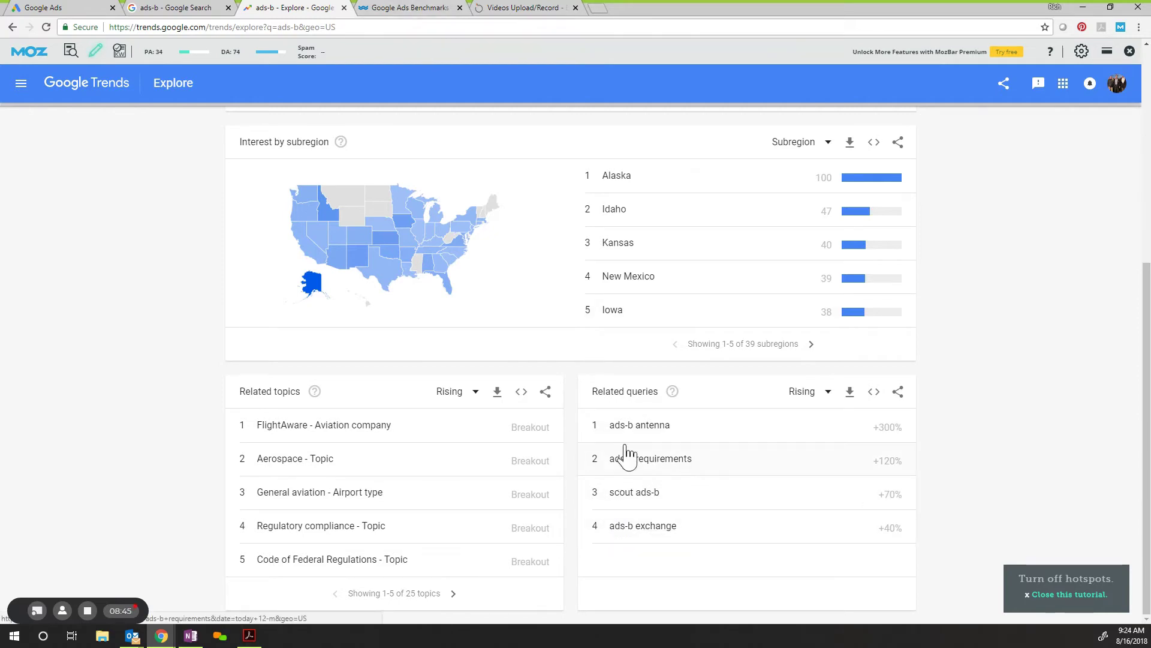
pyautogui.click(419, 9)
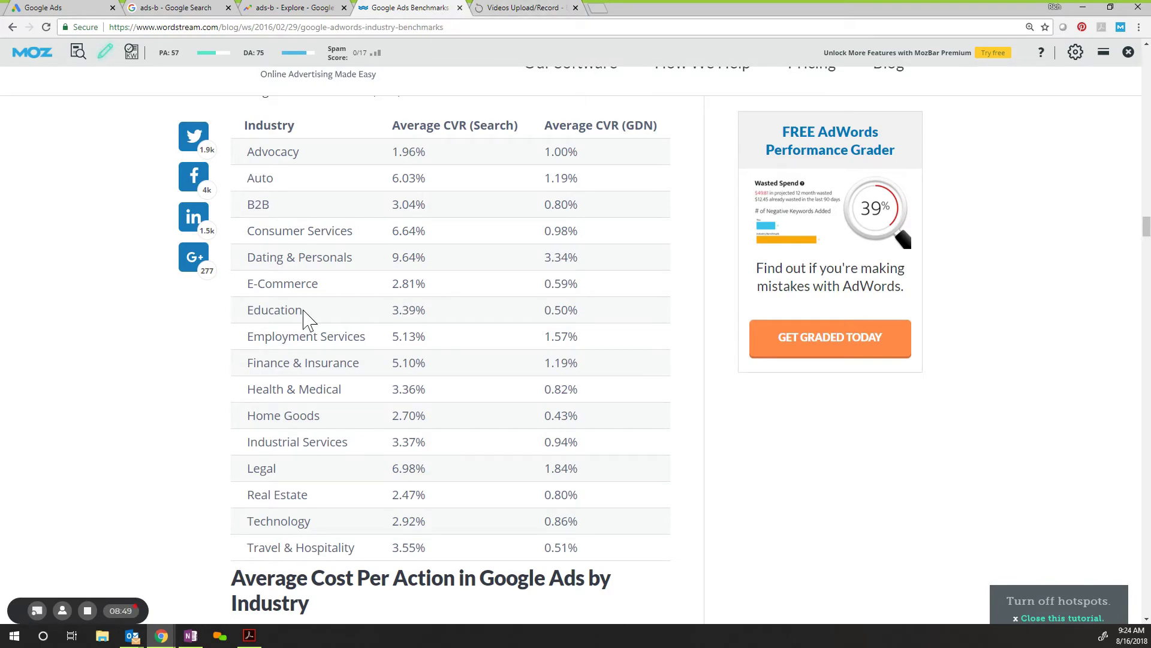
# Return via the search results to the ads-b forecast showing 12 conversions, $480K value, ROAS 140.
pyautogui.click(191, 11)
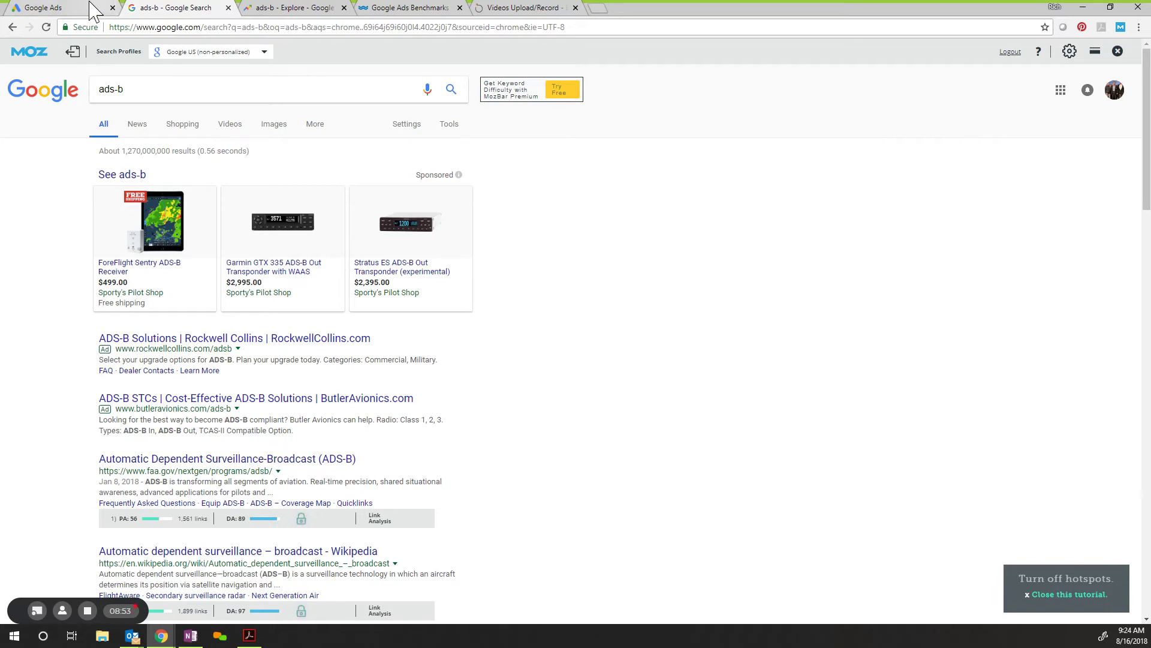
pyautogui.click(68, 10)
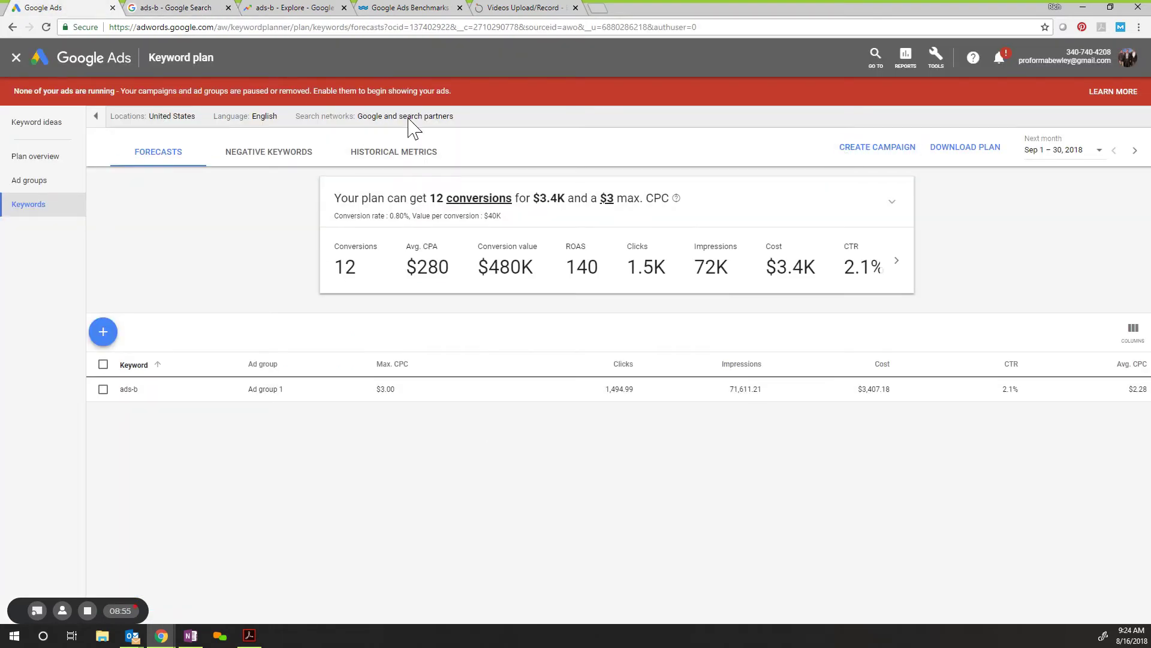
pyautogui.click(40, 609)
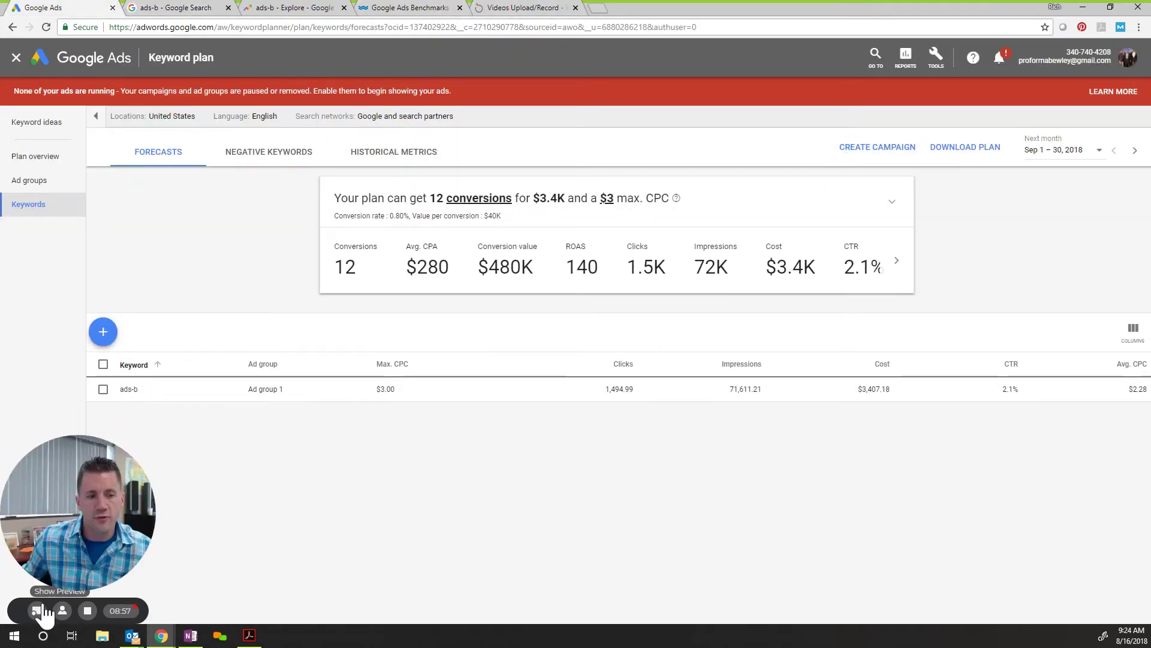